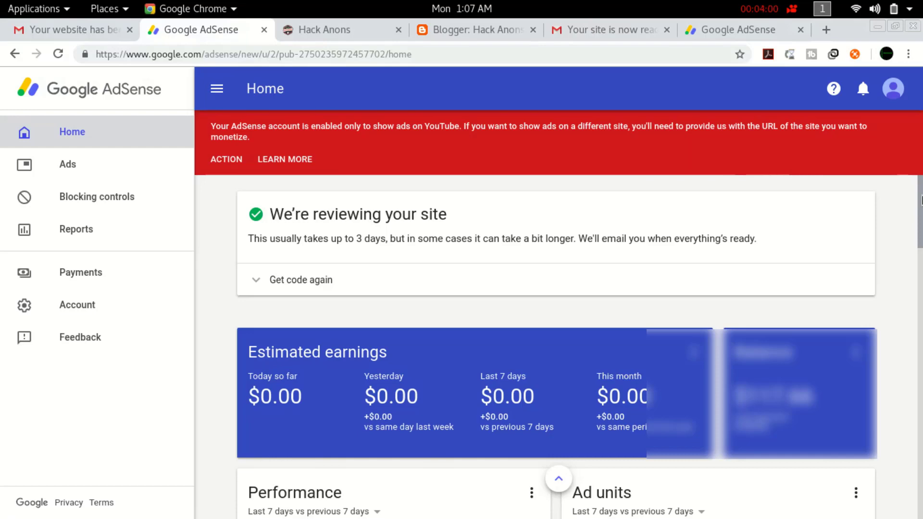
- Reveal the hackanons.com ad code with 'Get code again' and glance at the live Hack Anons site
{"action": "left_click", "coordinate": [262, 283]}
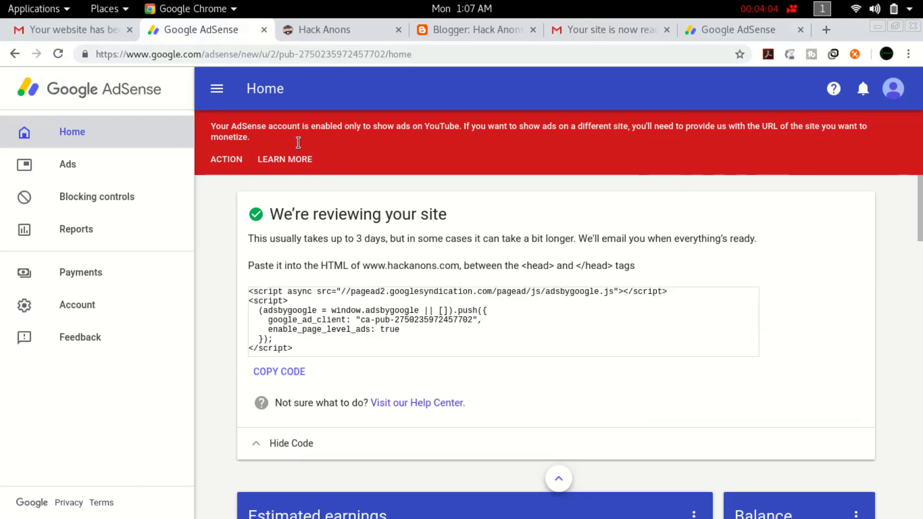
{"action": "left_click", "coordinate": [325, 30]}
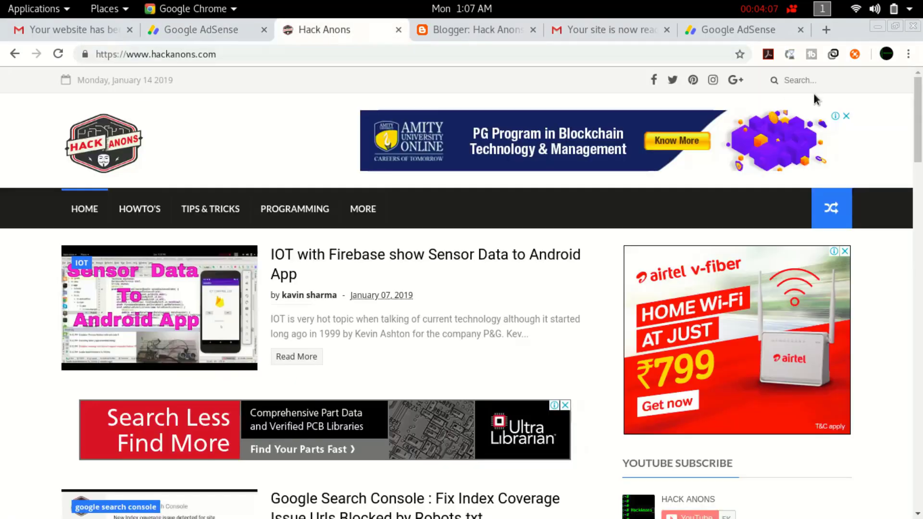
{"action": "left_click_drag", "start_coordinate": [916, 99], "coordinate": [919, 73]}
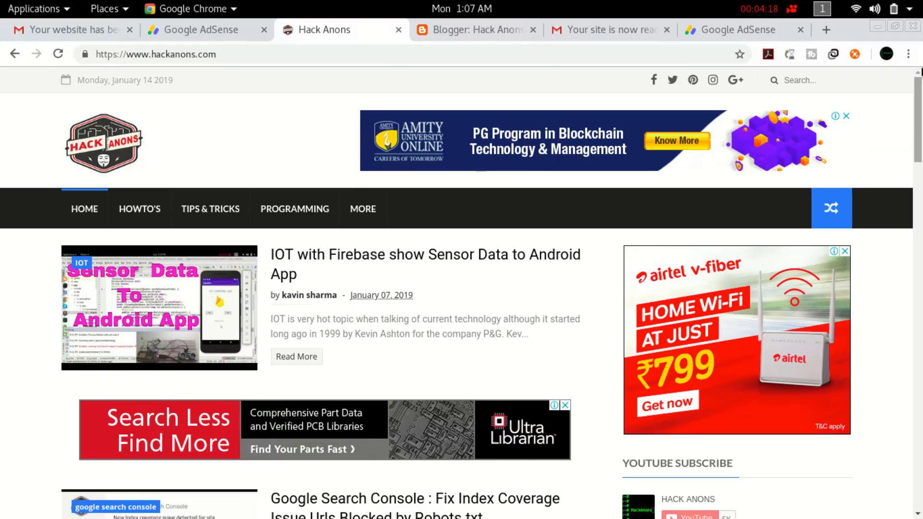
- Back on the AdSense home page, select the whole page-level ad code snippet
{"action": "left_click", "coordinate": [204, 21]}
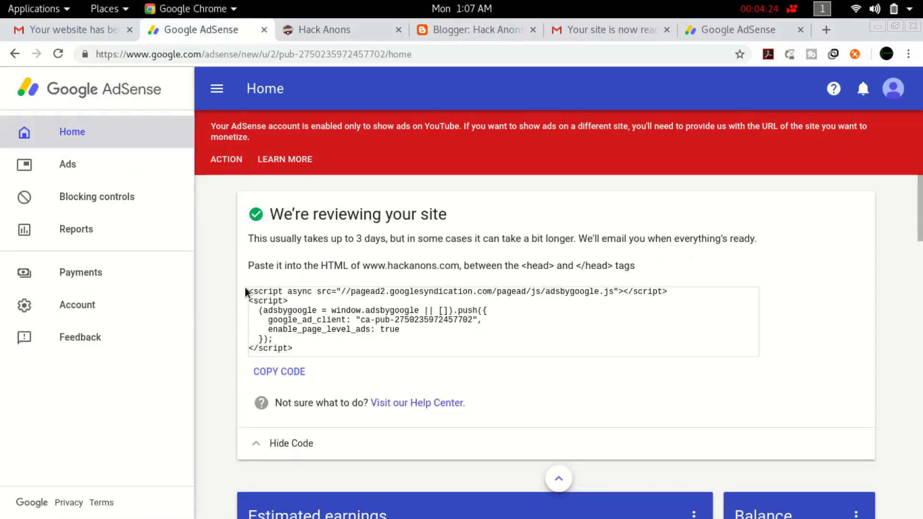
{"action": "left_click_drag", "start_coordinate": [245, 292], "coordinate": [314, 344]}
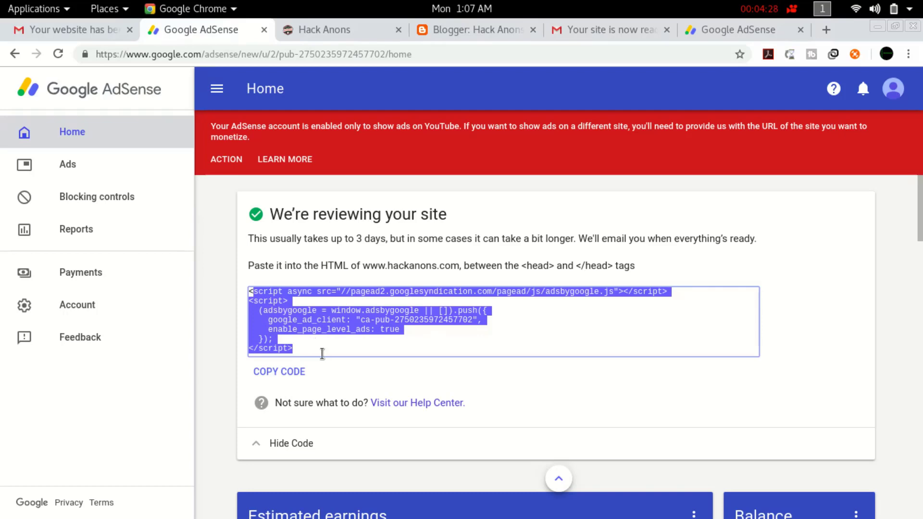
{"action": "left_click", "coordinate": [480, 6]}
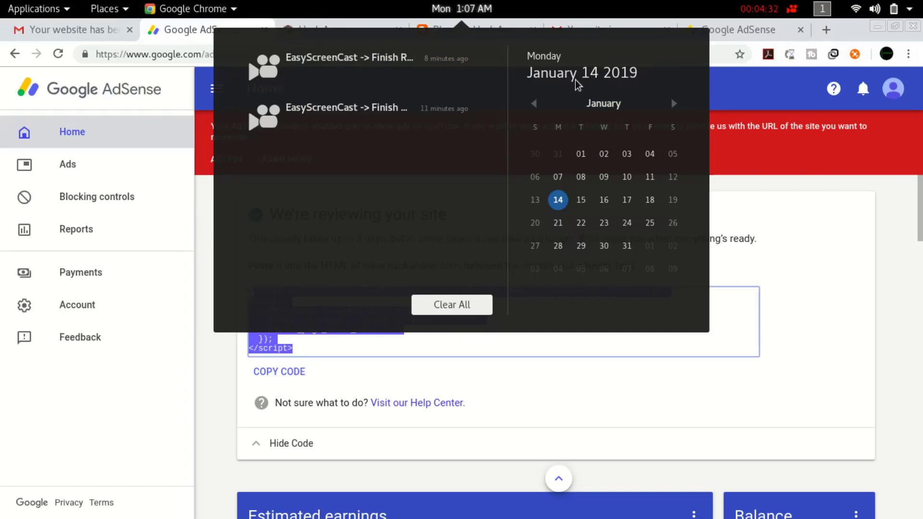
{"action": "left_click", "coordinate": [462, 4]}
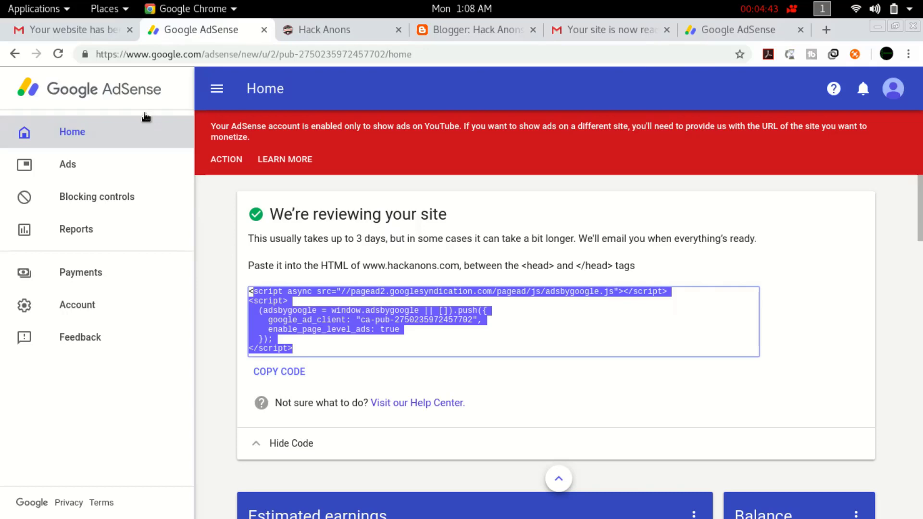
{"action": "left_click", "coordinate": [93, 32]}
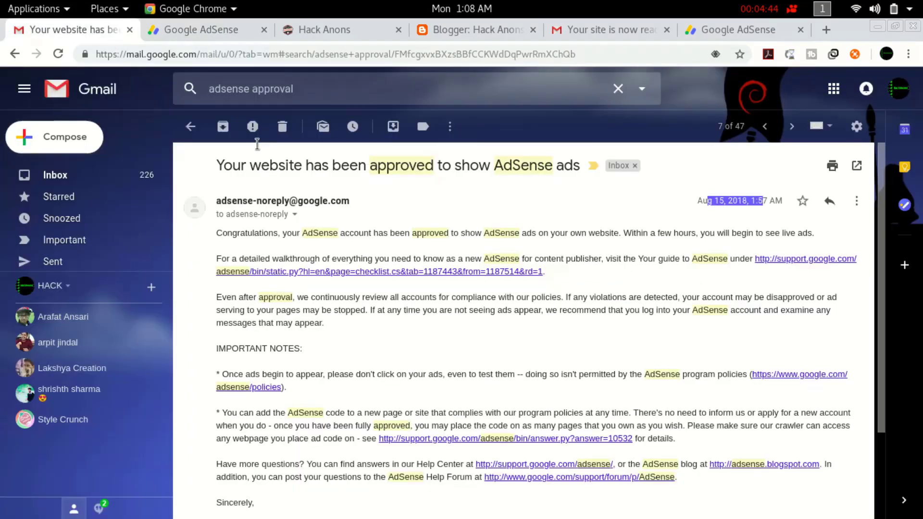
{"action": "left_click_drag", "start_coordinate": [222, 233], "coordinate": [637, 229]}
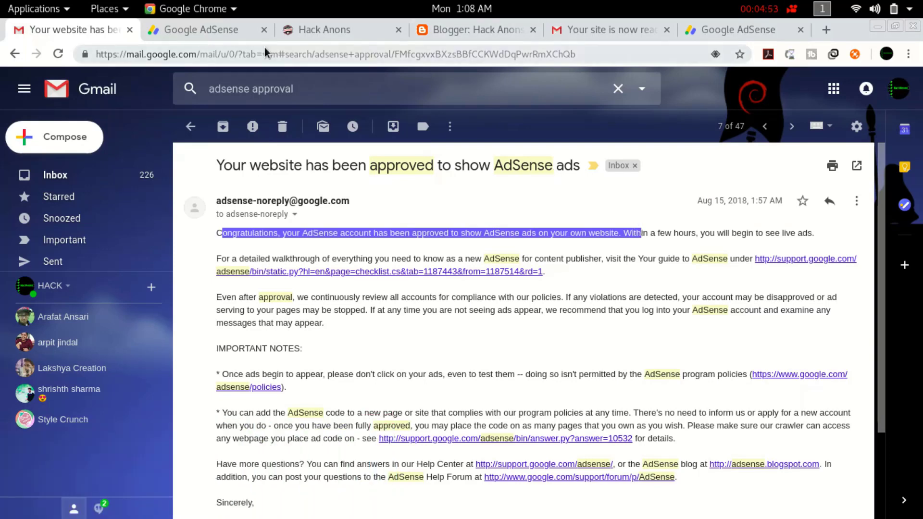
{"action": "left_click", "coordinate": [206, 34]}
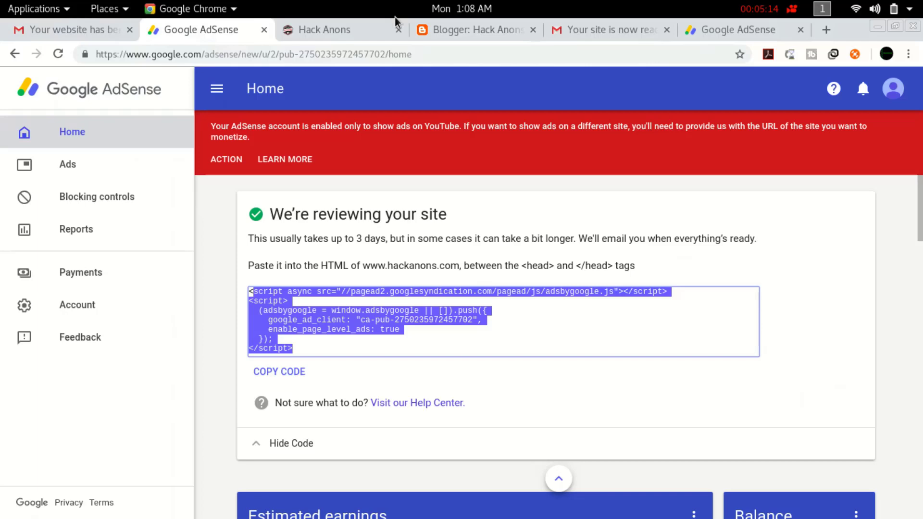
{"action": "left_click", "coordinate": [440, 29]}
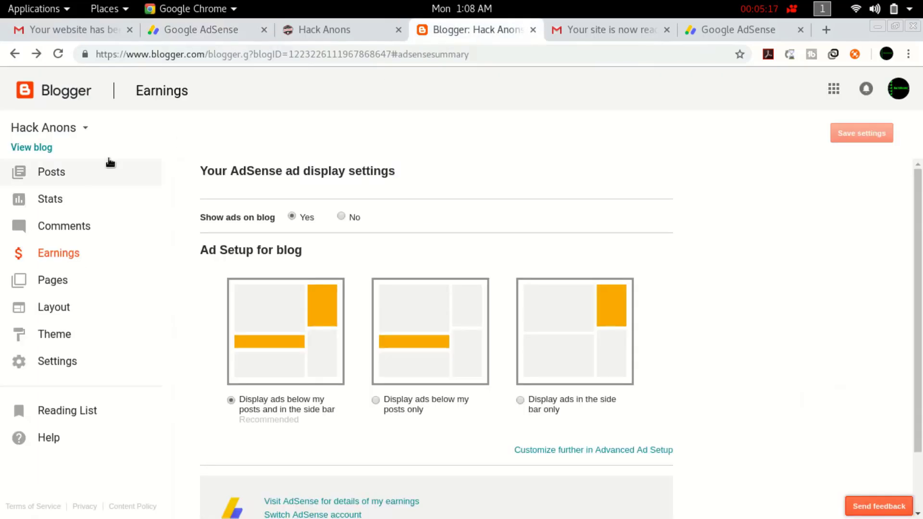
{"action": "left_click", "coordinate": [32, 182]}
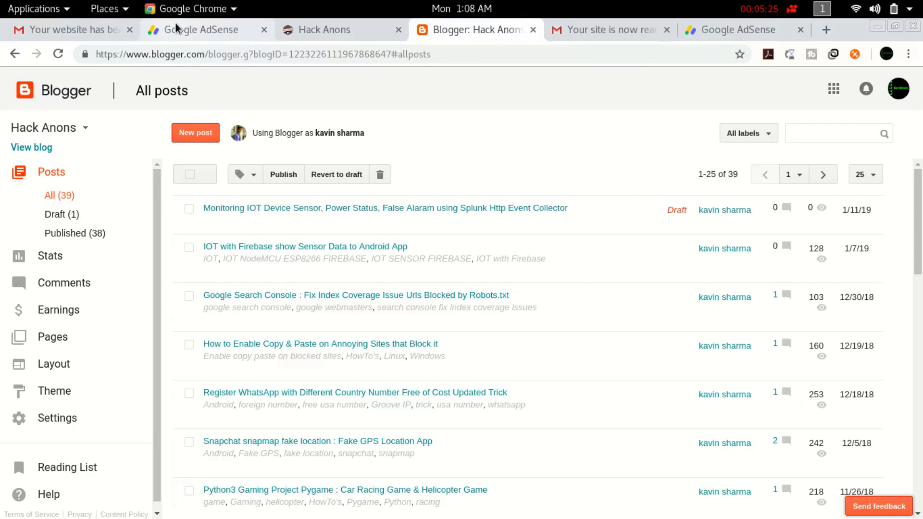
{"action": "left_click", "coordinate": [174, 25]}
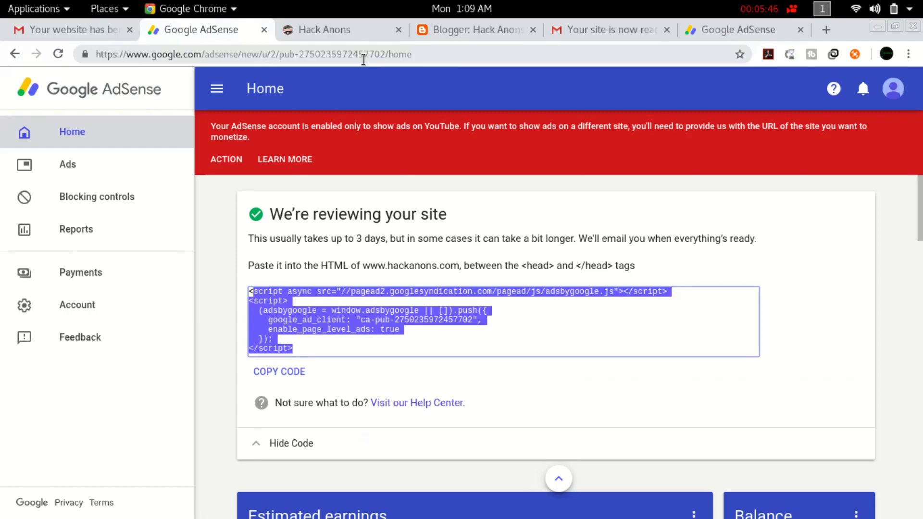
{"action": "left_click", "coordinate": [337, 30]}
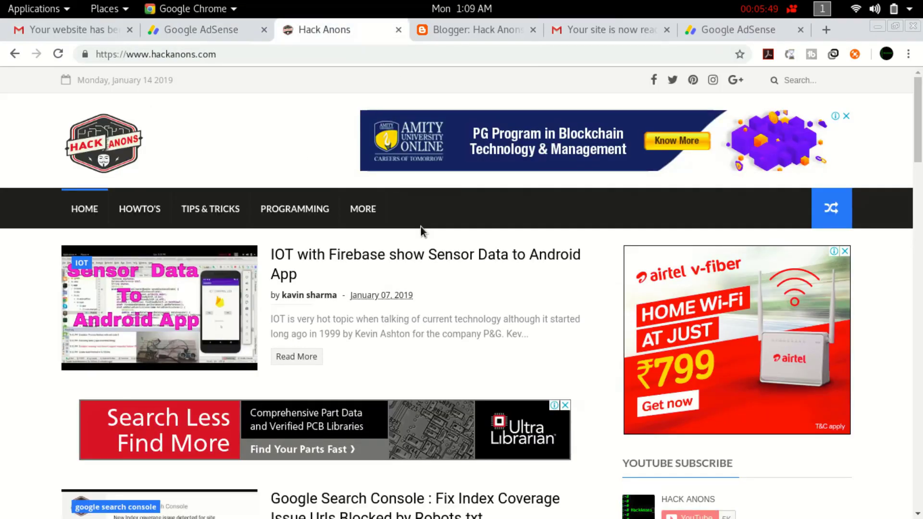
{"action": "left_click_drag", "start_coordinate": [920, 133], "coordinate": [921, 71]}
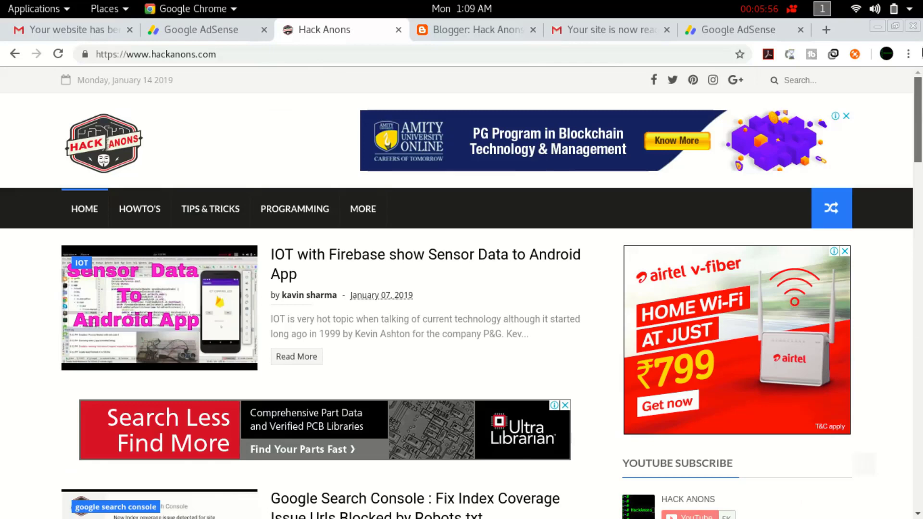
{"action": "left_click", "coordinate": [171, 29]}
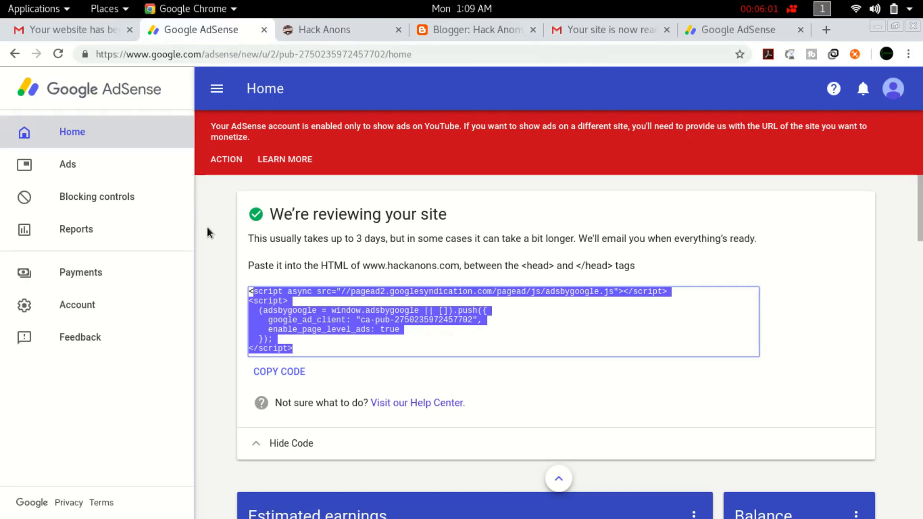
{"action": "left_click", "coordinate": [347, 278]}
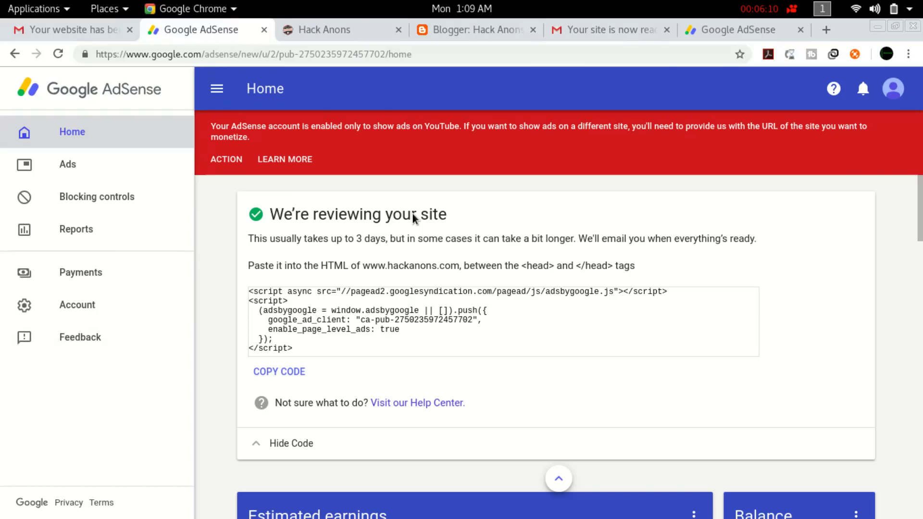
{"action": "left_click", "coordinate": [69, 345]}
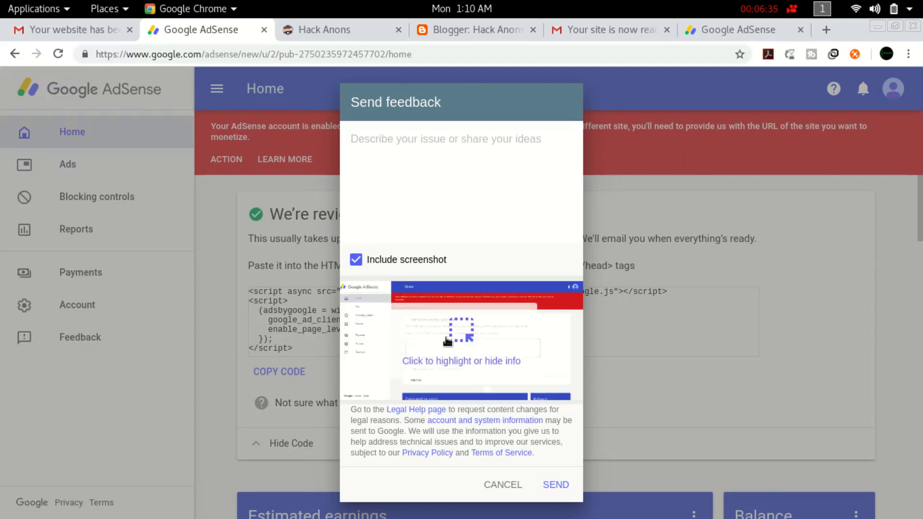
{"action": "left_click", "coordinate": [429, 355]}
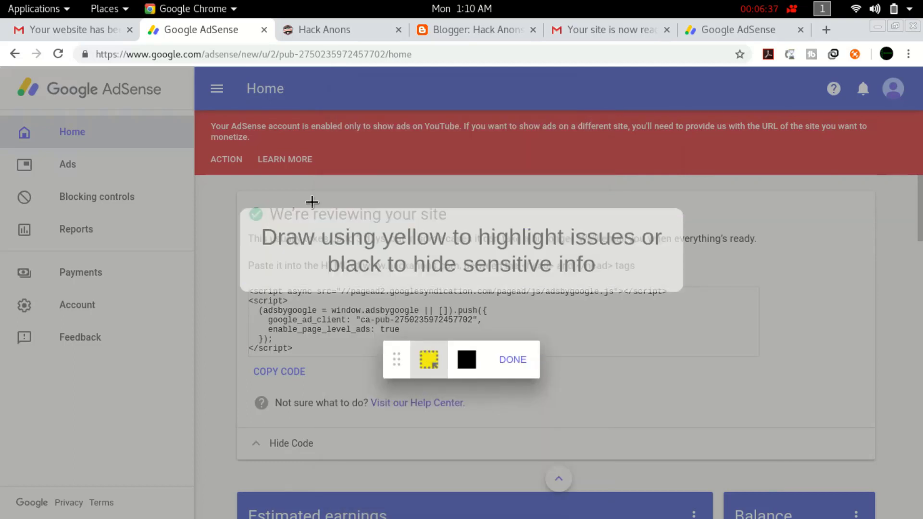
{"action": "left_click_drag", "start_coordinate": [193, 104], "coordinate": [905, 469]}
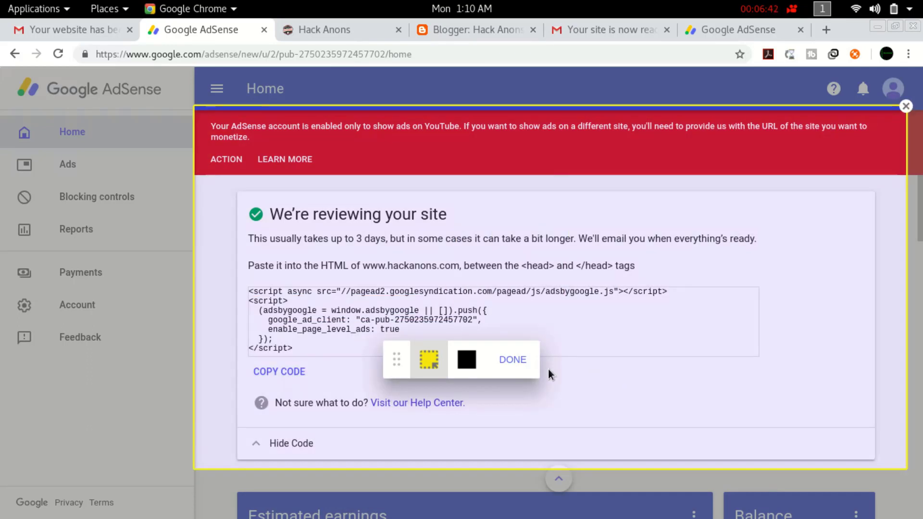
{"action": "left_click", "coordinate": [512, 360]}
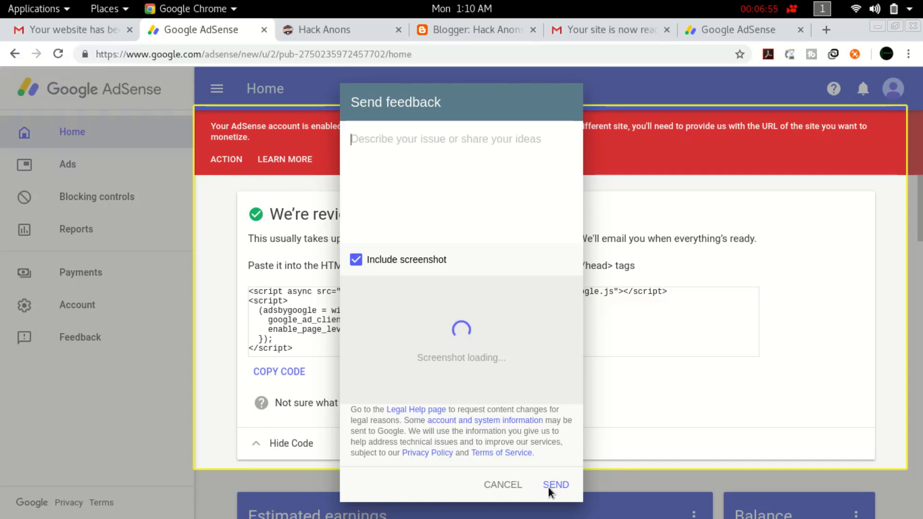
{"action": "left_click", "coordinate": [484, 487]}
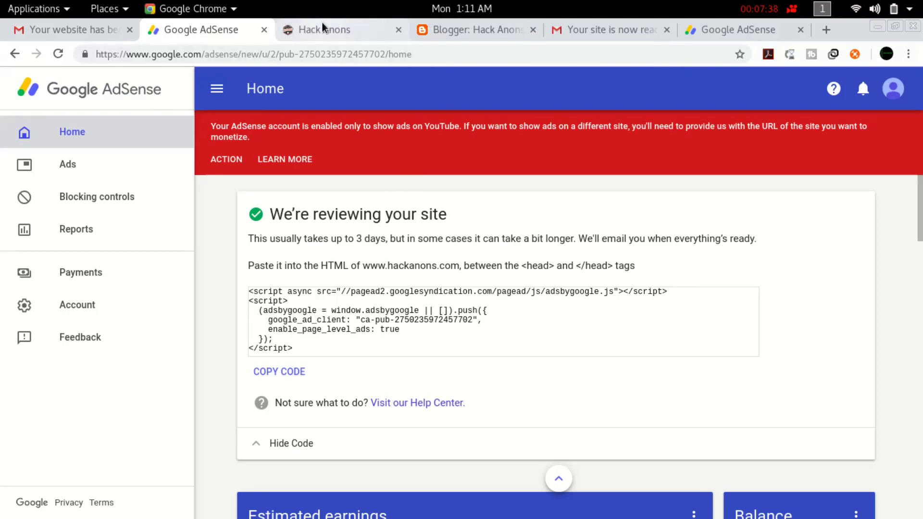
- Open the AdSense approval email in Gmail, then glance at the blog's All posts page
{"action": "left_click", "coordinate": [71, 32]}
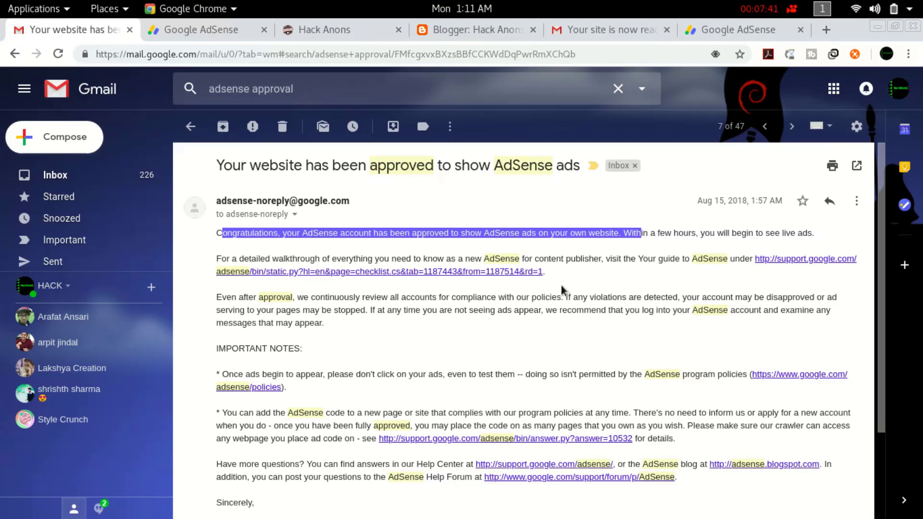
{"action": "left_click", "coordinate": [464, 9]}
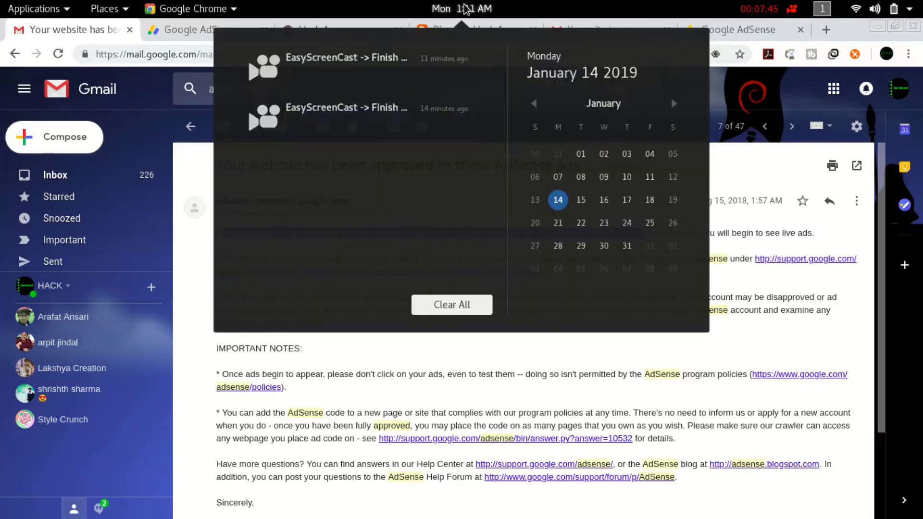
{"action": "left_click", "coordinate": [464, 11]}
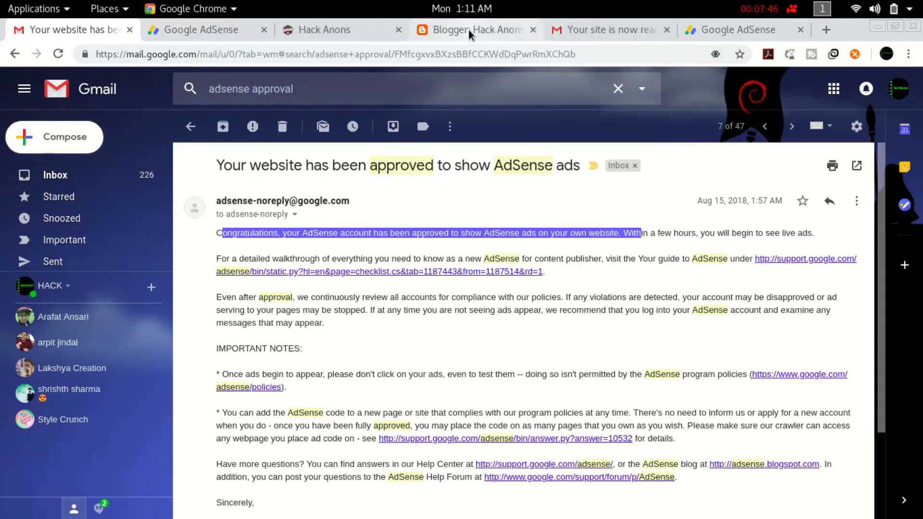
{"action": "left_click", "coordinate": [468, 29]}
- Read the 'Your site is now ready' email's sent date and subject, then return to the Hack Anons posts
{"action": "left_click", "coordinate": [596, 30]}
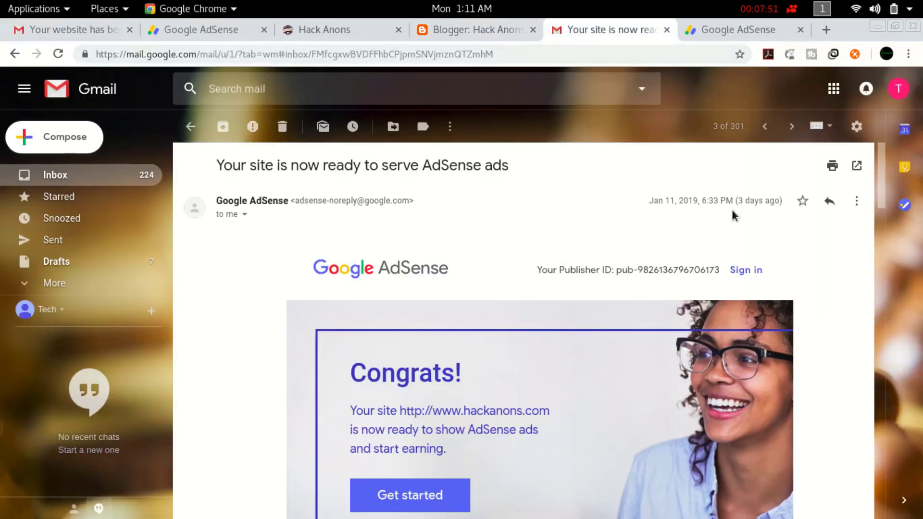
{"action": "left_click_drag", "start_coordinate": [724, 201], "coordinate": [756, 216]}
{"action": "left_click", "coordinate": [463, 262]}
{"action": "left_click_drag", "start_coordinate": [237, 163], "coordinate": [488, 172]}
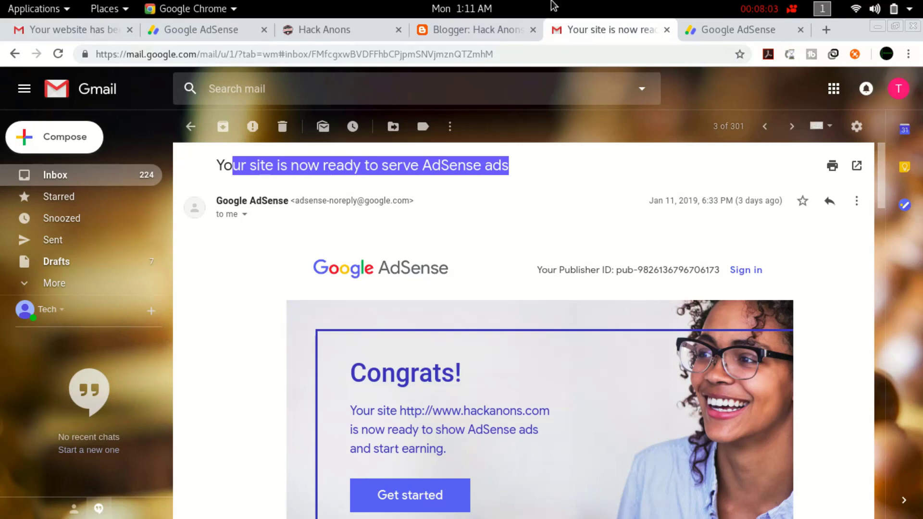
{"action": "left_click", "coordinate": [497, 26]}
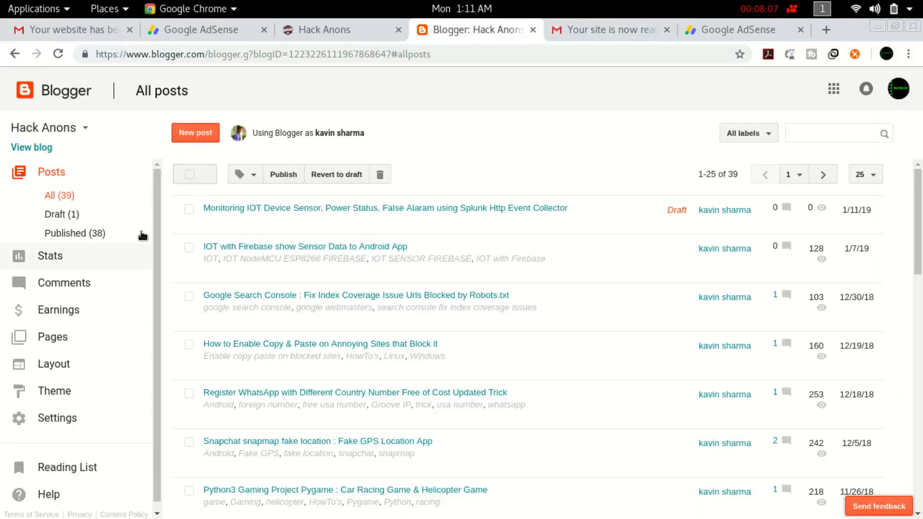
- In Blogger's Earnings settings, find and highlight the linked AdSense Account ID
{"action": "left_click", "coordinate": [57, 309]}
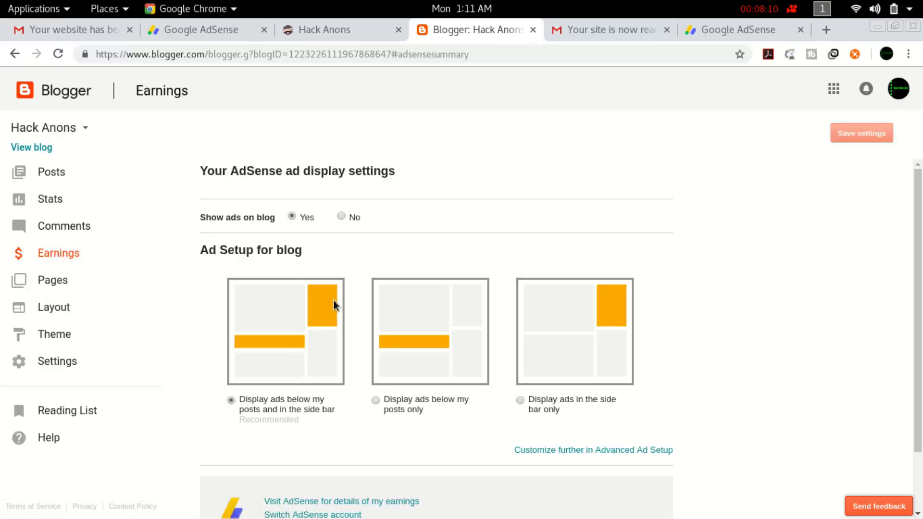
{"action": "scroll", "coordinate": [480, 330], "scroll_direction": "down", "scroll_amount": 3}
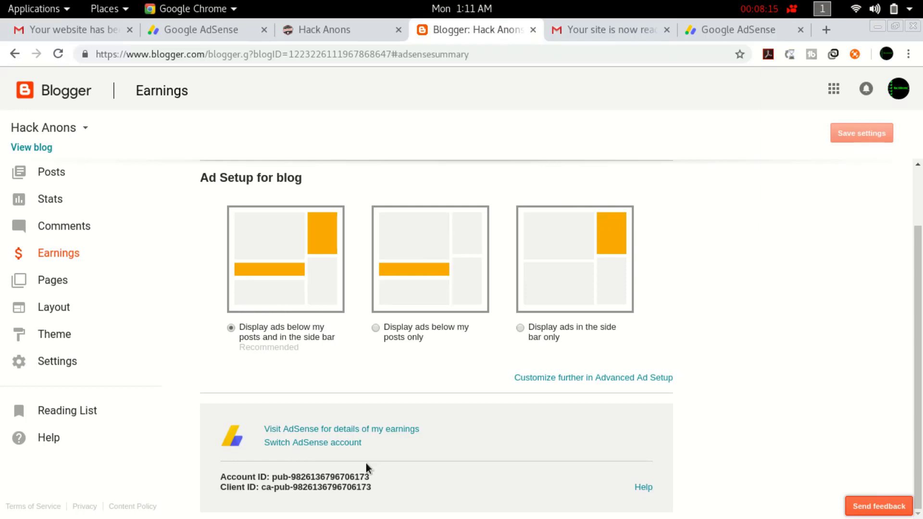
{"action": "left_click_drag", "start_coordinate": [296, 477], "coordinate": [368, 476]}
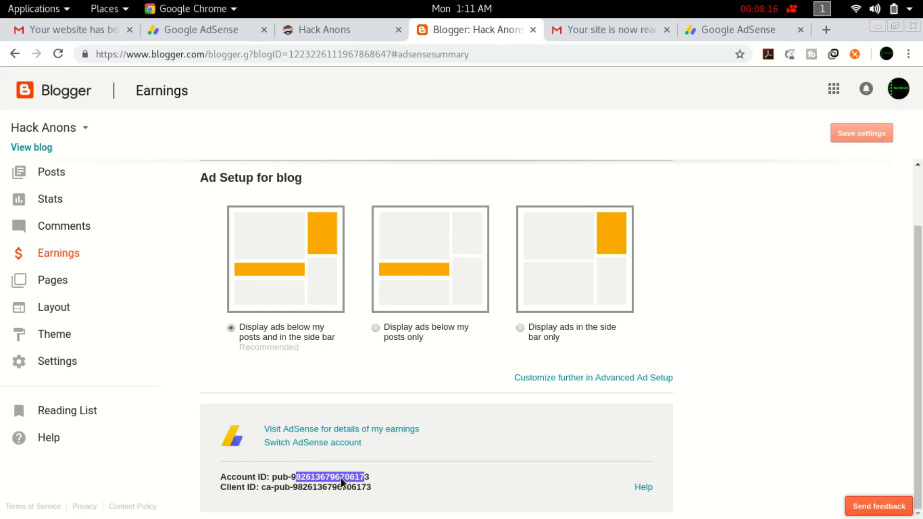
- Compare it with the publisher ID in the AdSense ad code, then choose Switch AdSense account
{"action": "left_click", "coordinate": [215, 25]}
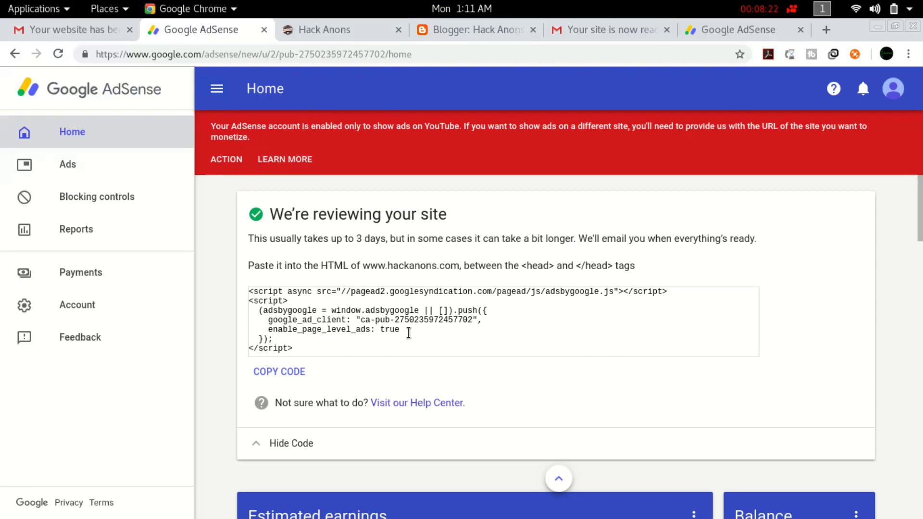
{"action": "left_click_drag", "start_coordinate": [419, 319], "coordinate": [478, 321]}
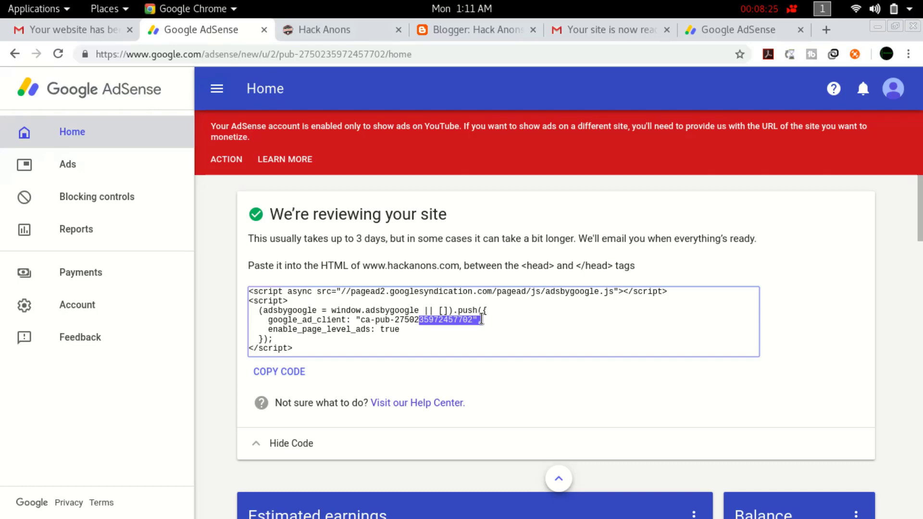
{"action": "left_click", "coordinate": [474, 32]}
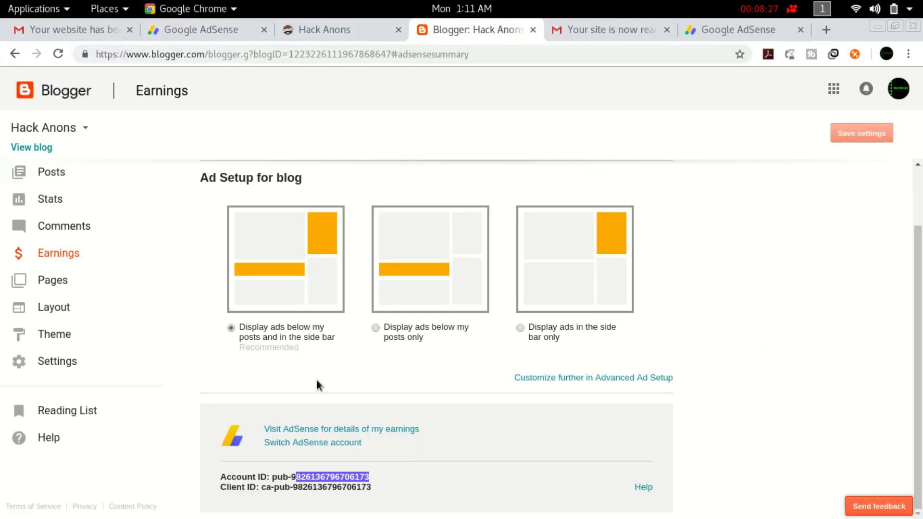
{"action": "left_click", "coordinate": [317, 443]}
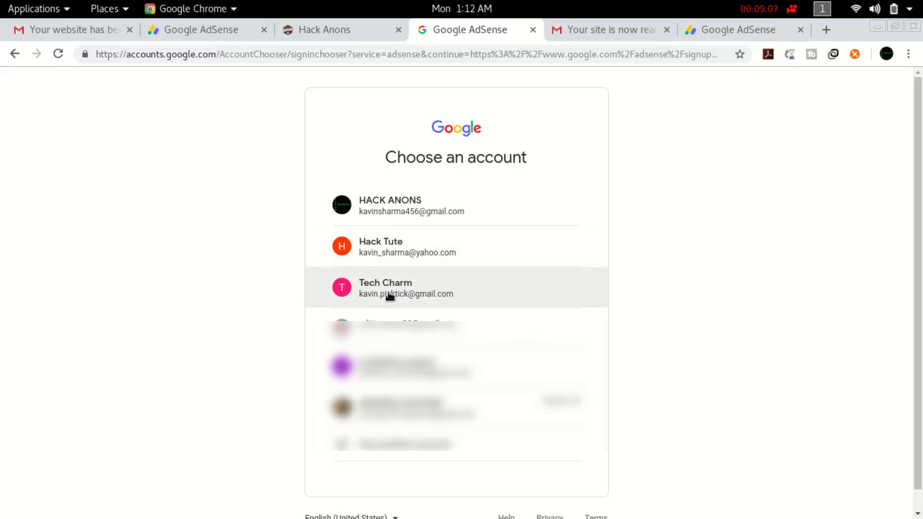
- Open the Google Payments email about changed payment contact information and note its sent date
{"action": "left_click", "coordinate": [597, 29]}
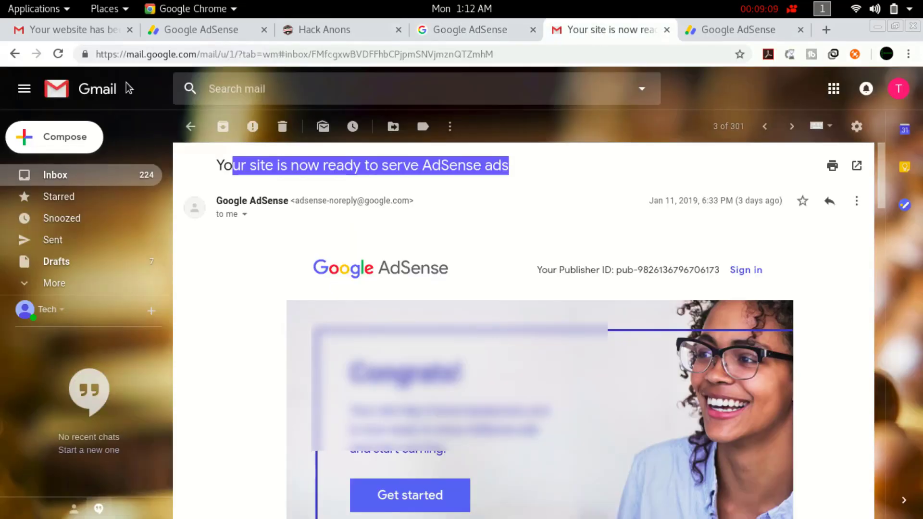
{"action": "left_click", "coordinate": [190, 126]}
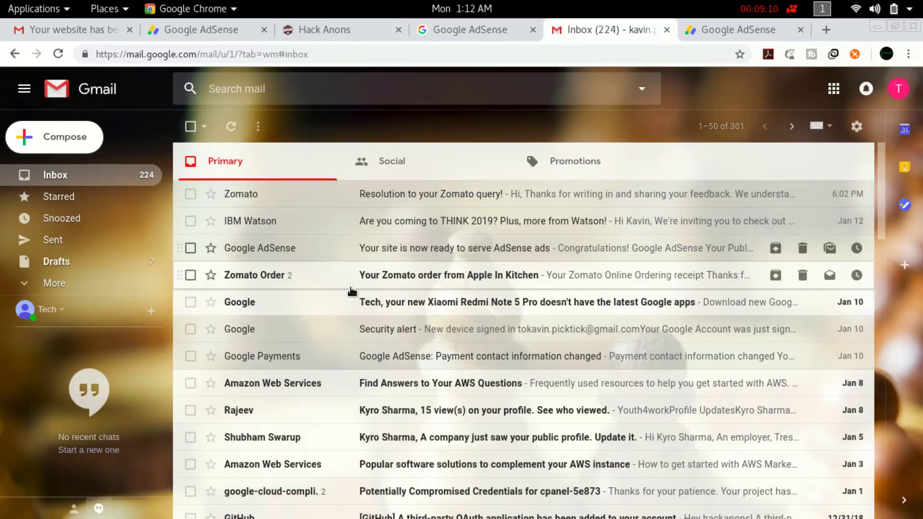
{"action": "left_click", "coordinate": [423, 366]}
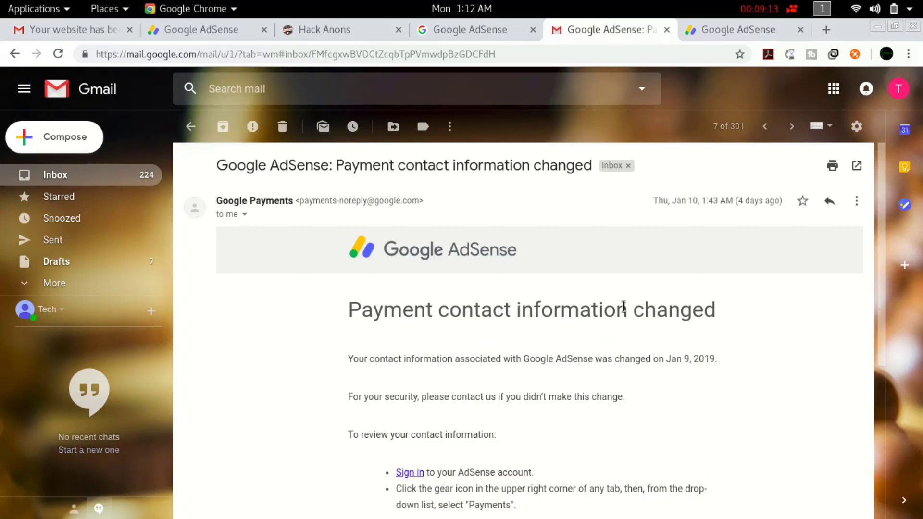
{"action": "left_click_drag", "start_coordinate": [674, 201], "coordinate": [724, 210]}
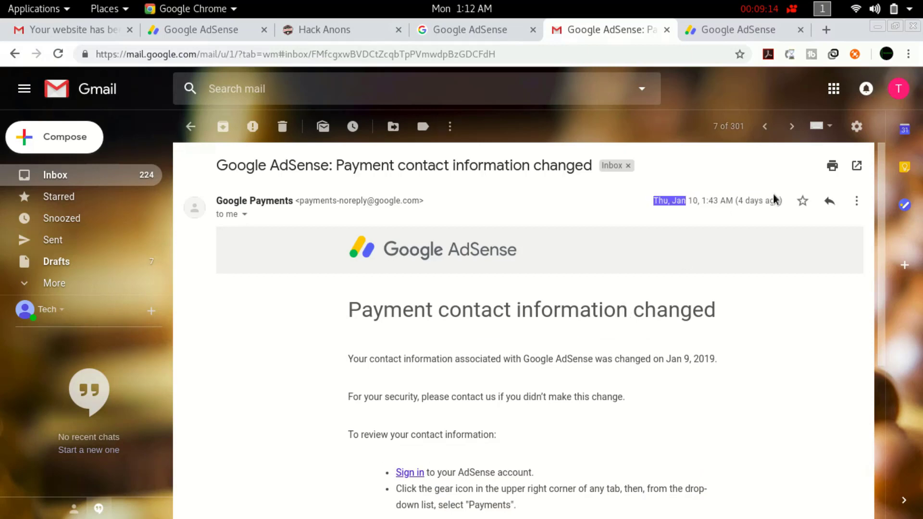
- Reopen the 'Your site is now ready' email, then bring up the AdSense dashboard showing $0.20 earned
{"action": "left_click", "coordinate": [190, 126]}
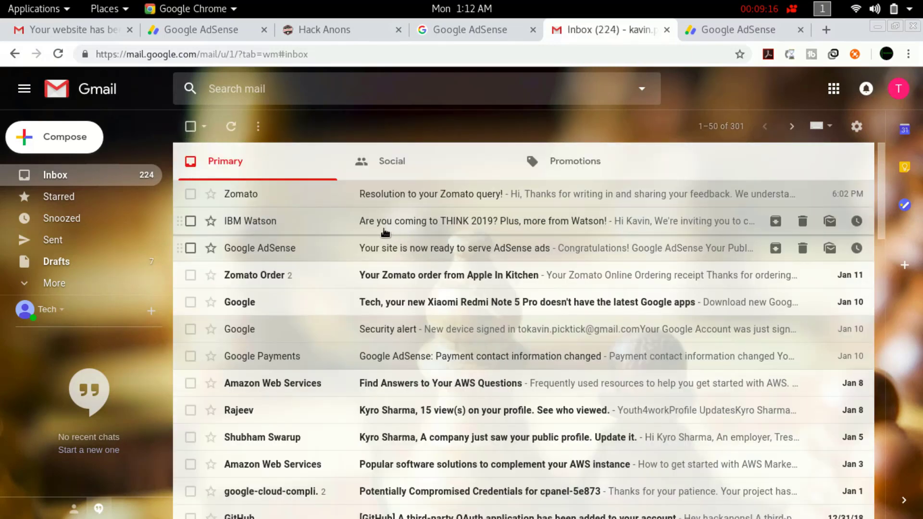
{"action": "left_click", "coordinate": [383, 247]}
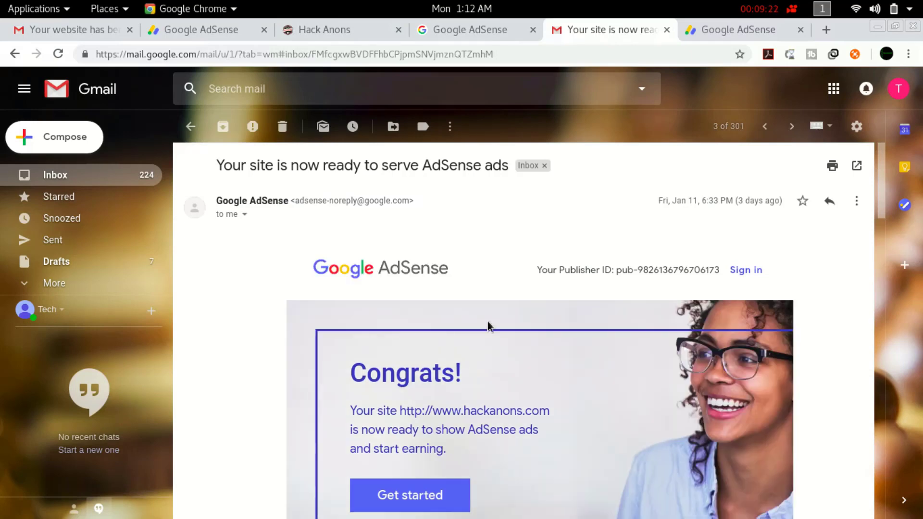
{"action": "left_click", "coordinate": [724, 28]}
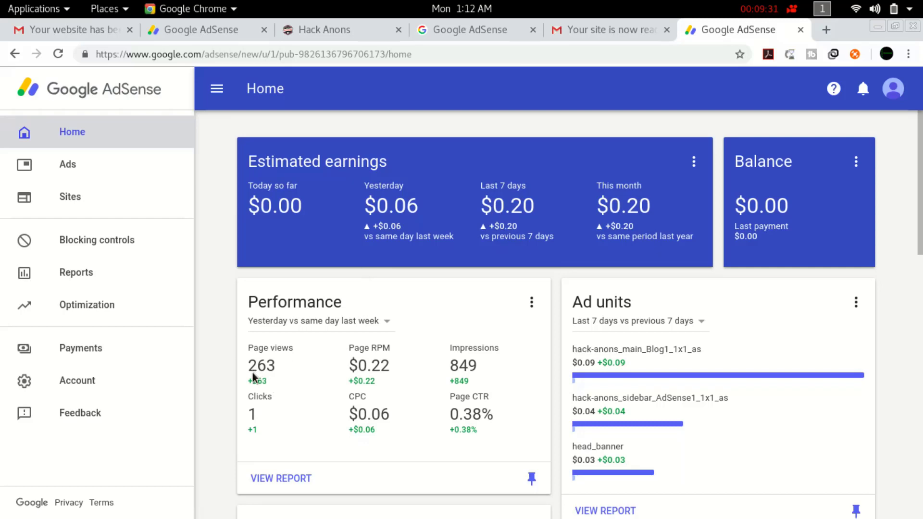
- Review the dashboard's Countries and Ad units figures, then return to the account still under review
{"action": "scroll", "coordinate": [255, 373], "scroll_direction": "down", "scroll_amount": 3}
{"action": "scroll", "coordinate": [252, 372], "scroll_direction": "down", "scroll_amount": 3}
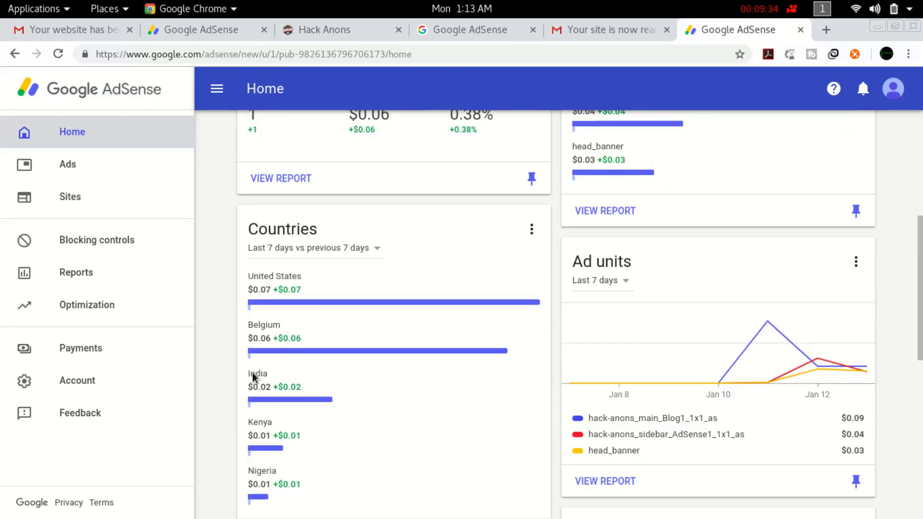
{"action": "scroll", "coordinate": [253, 373], "scroll_direction": "up", "scroll_amount": 3}
{"action": "scroll", "coordinate": [252, 372], "scroll_direction": "up", "scroll_amount": 3}
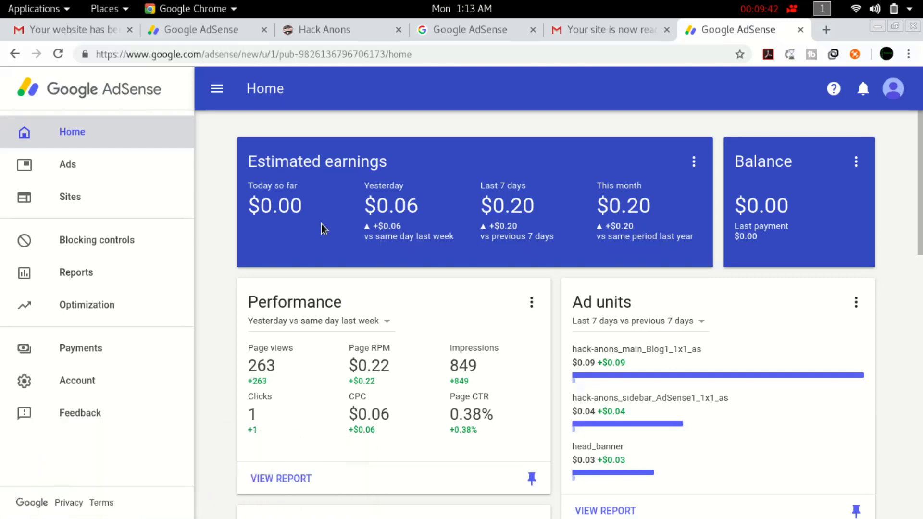
{"action": "left_click", "coordinate": [212, 35]}
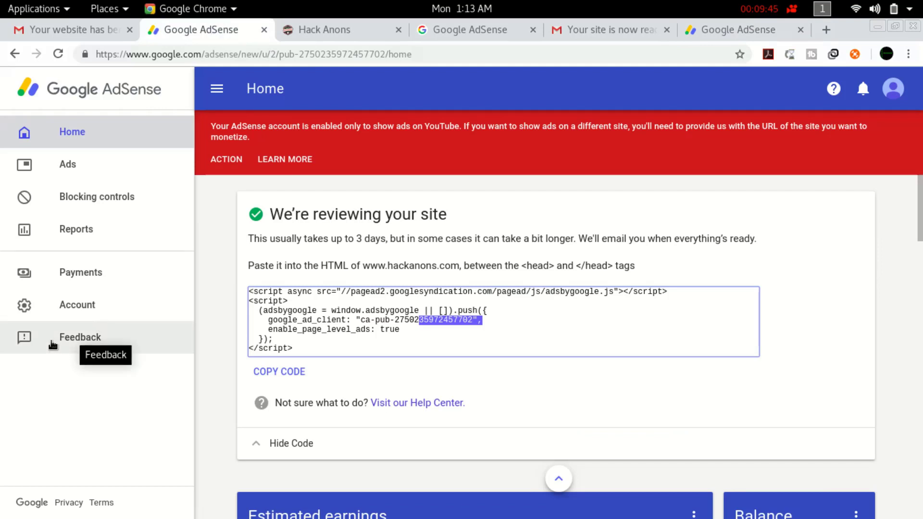